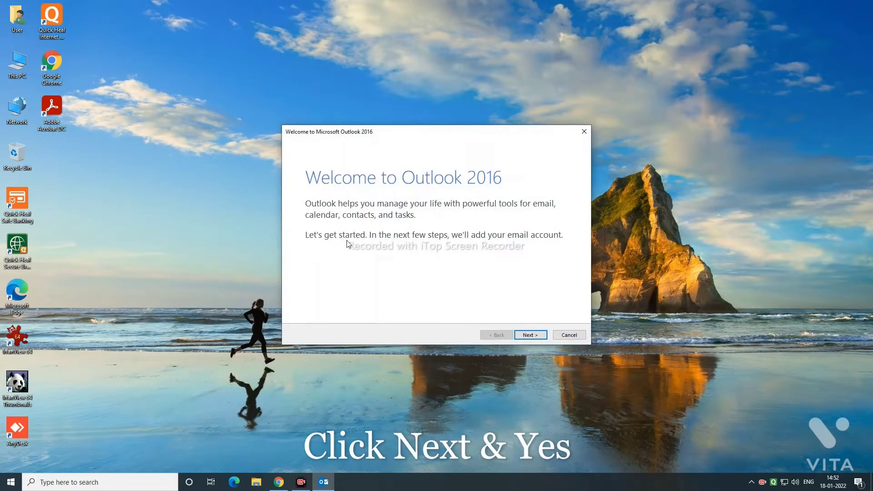
Skip past the Outlook welcome page and choose Yes to add an email account
click(530, 336)
click(529, 339)
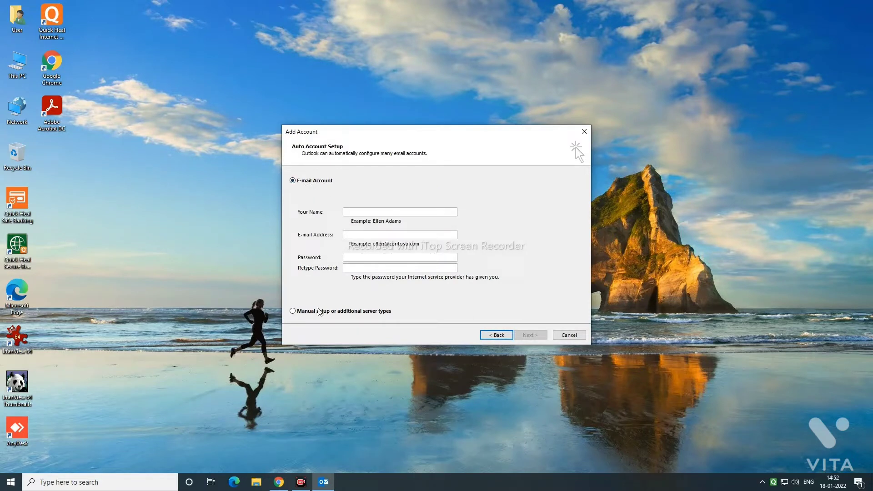
Choose manual setup with the POP or IMAP account type
click(355, 313)
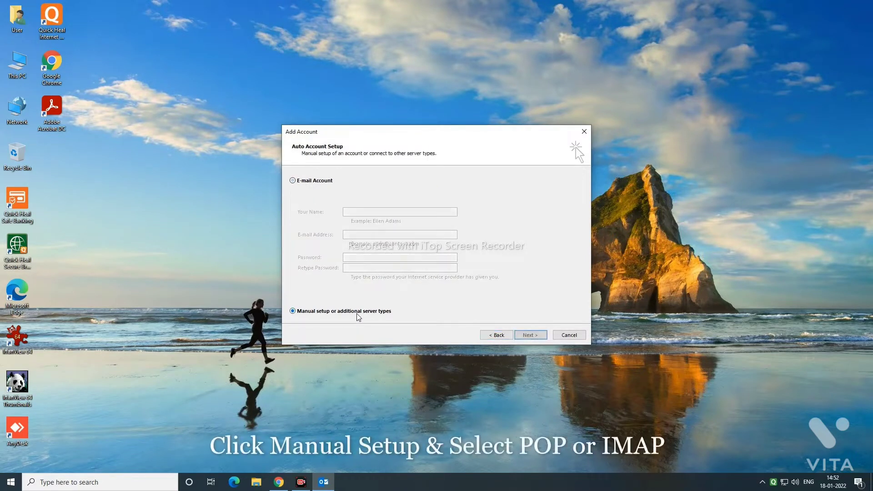
click(520, 336)
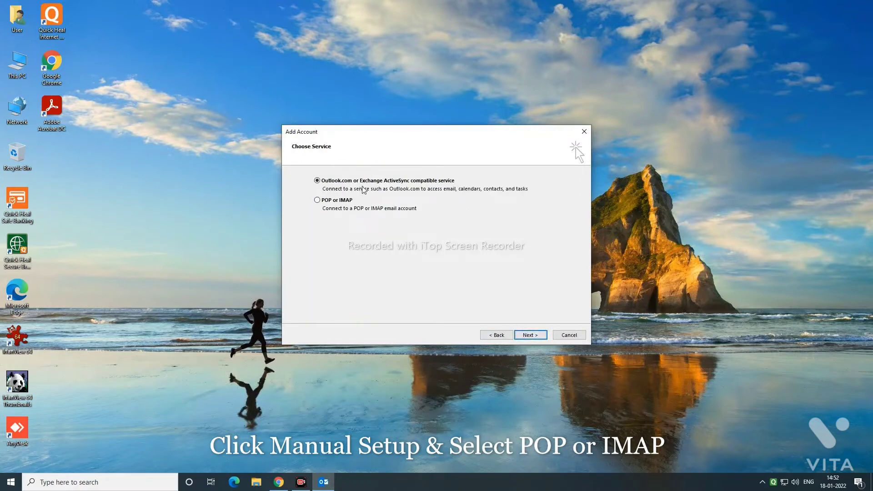
click(316, 201)
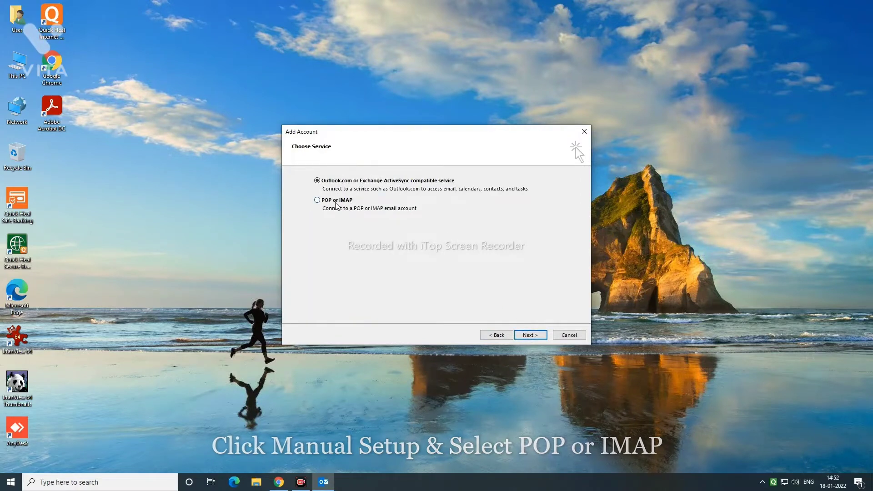
click(528, 336)
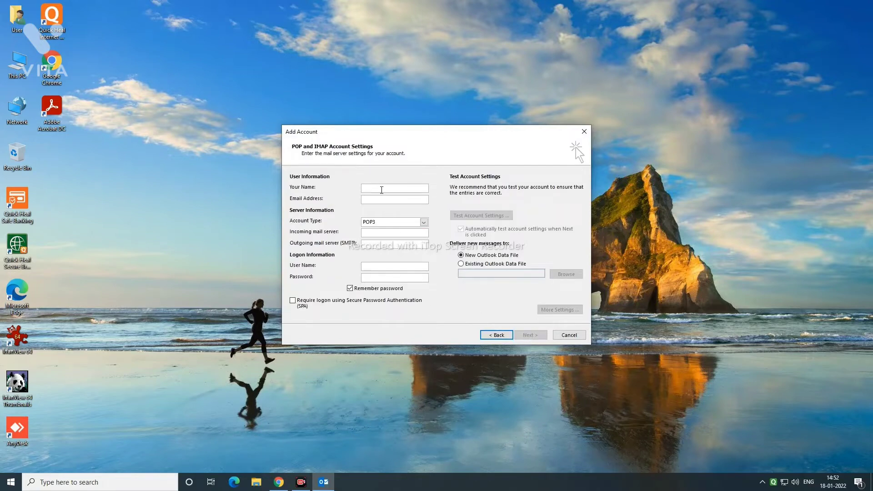
Enter the account holder's name and Gmail address, keeping POP3 as the account type
click(381, 189)
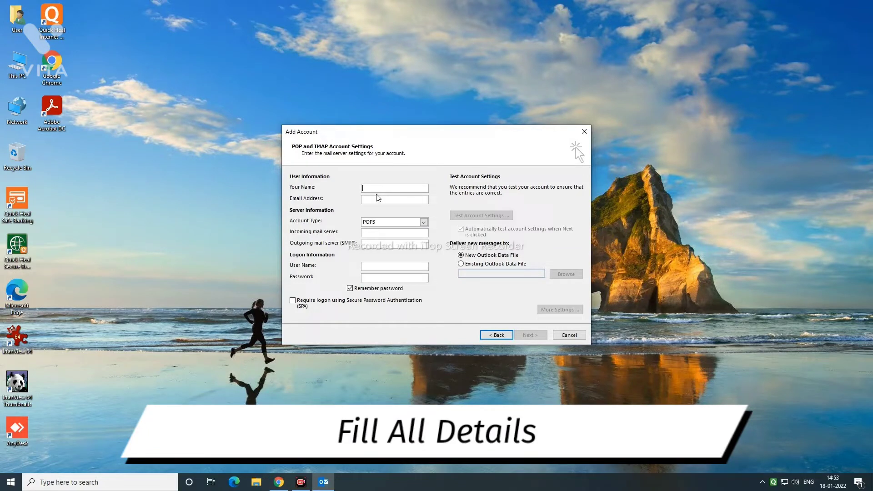
text(mm services)
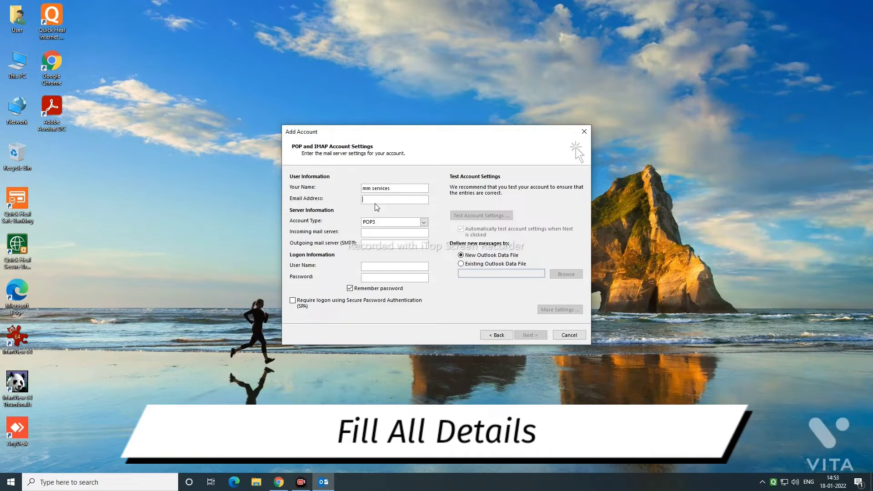
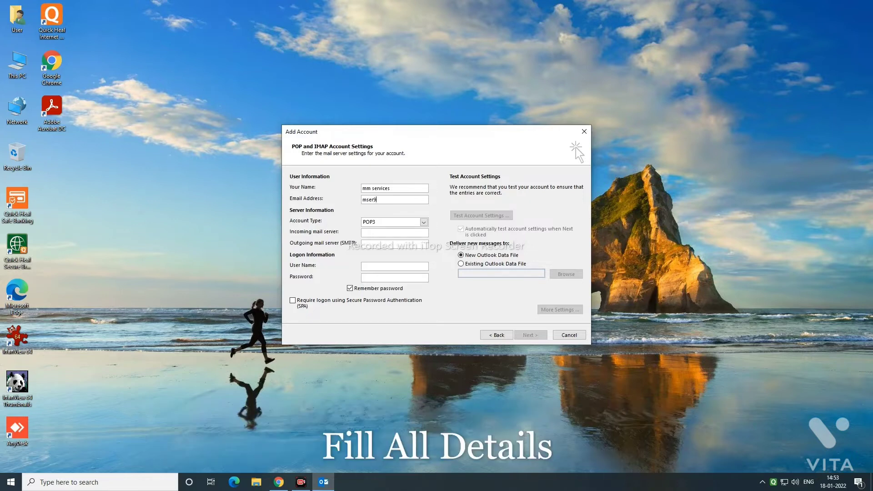
click(423, 222)
click(393, 232)
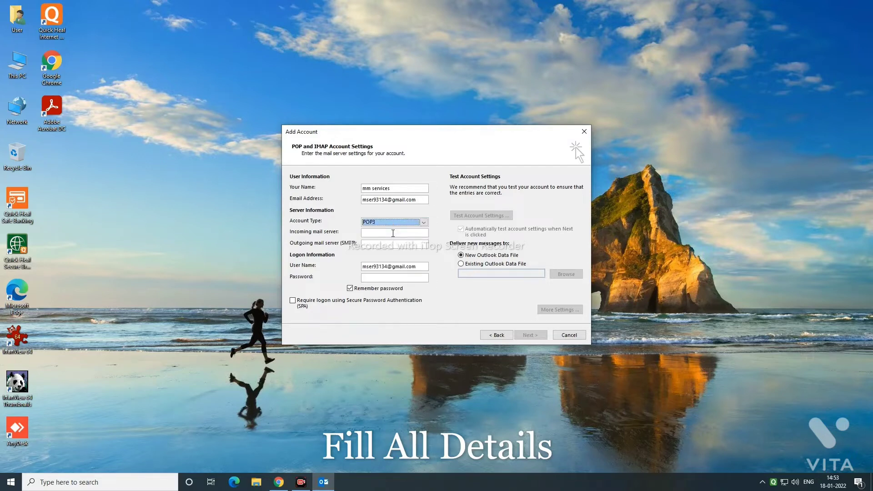
Enter pop.gmail.com and smtp.gmail.com as mail servers and the account password
click(392, 233)
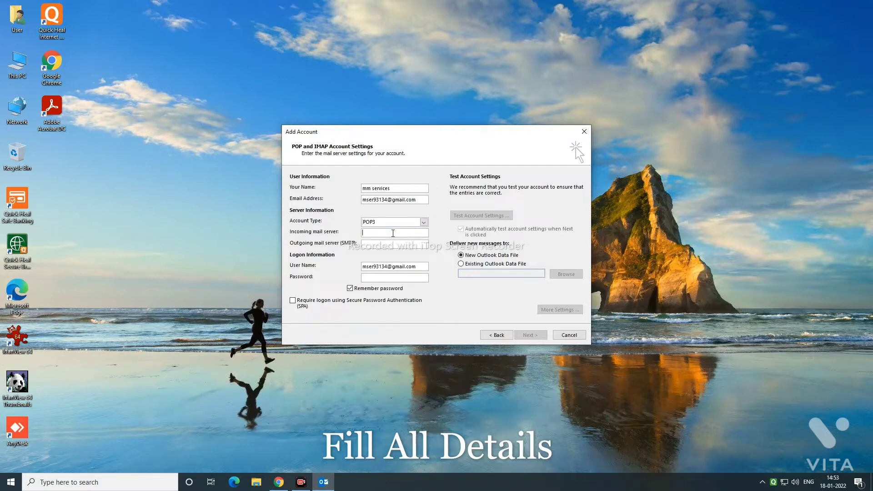
text(pop)
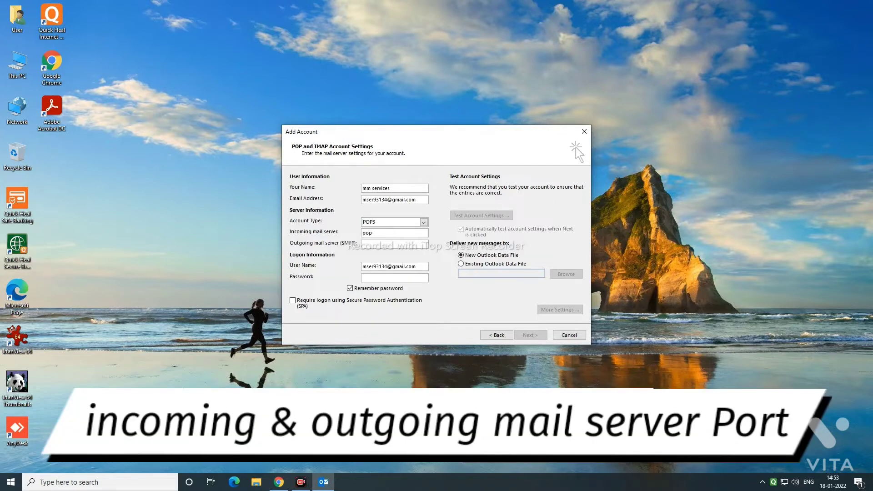
text(.gmail.com)
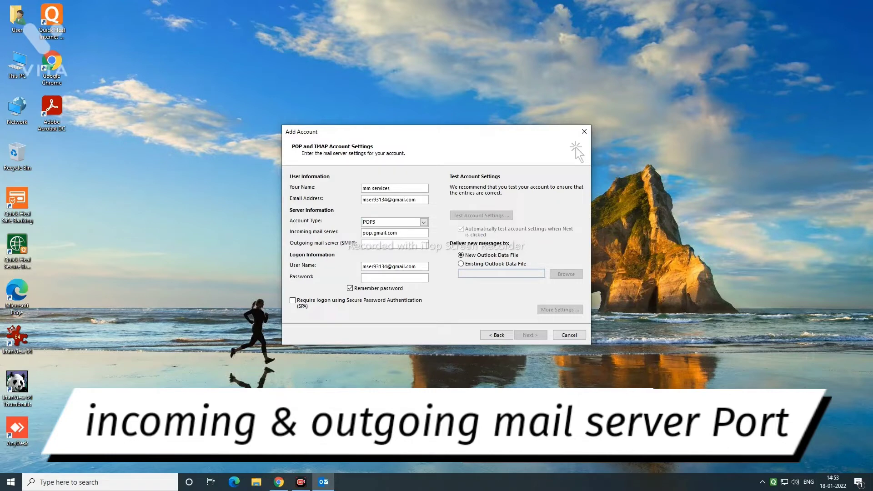
key(Tab)
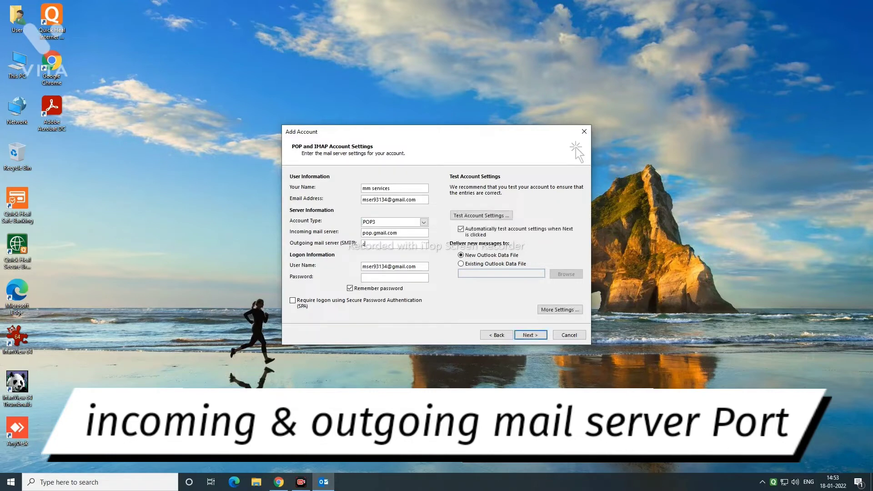
text(smtp.gmail.com)
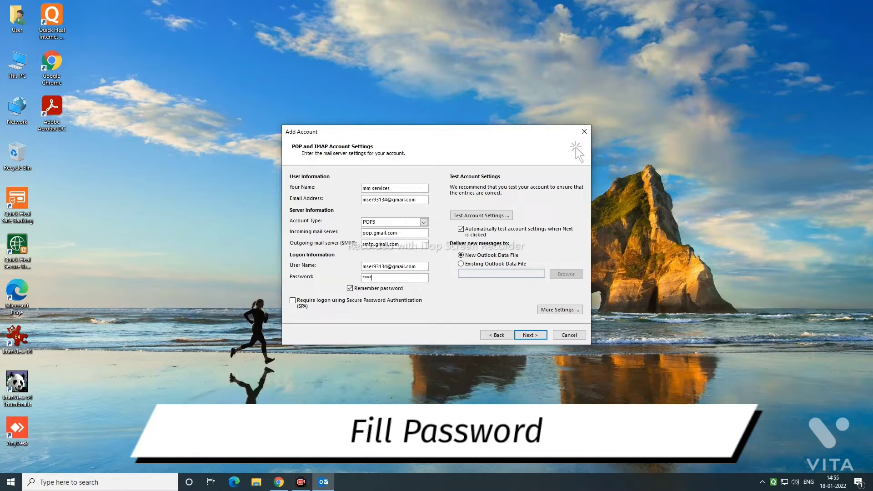
text(*)
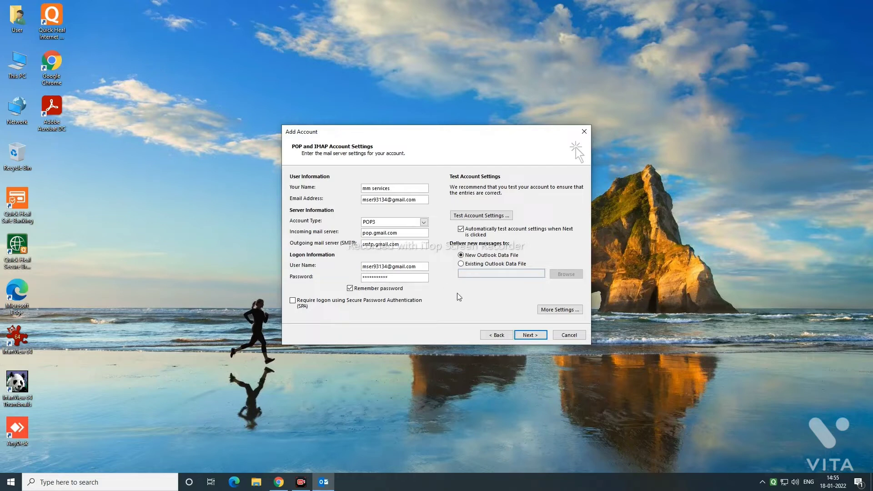
click(542, 313)
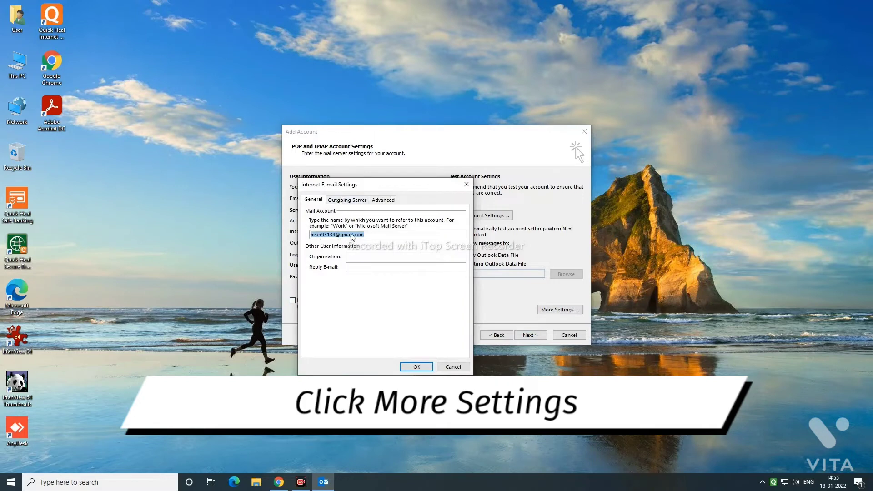
Require outgoing server authentication and use SSL on incoming POP3 port 995
click(345, 200)
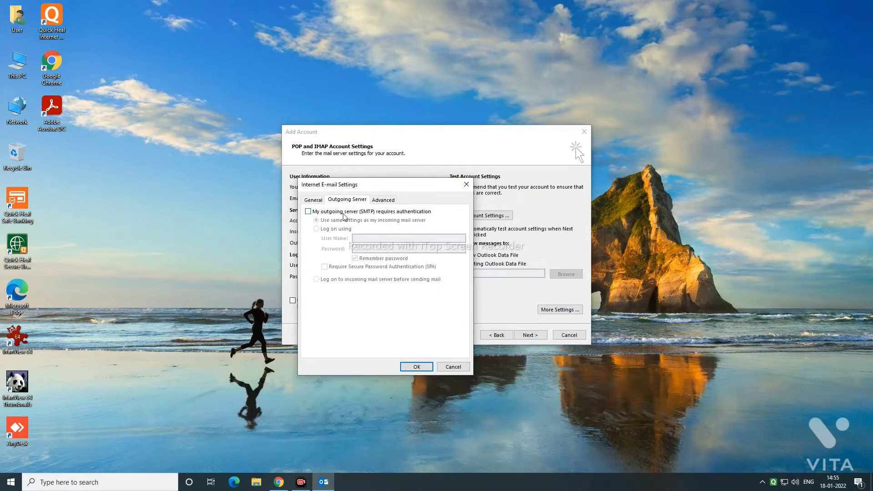
click(309, 211)
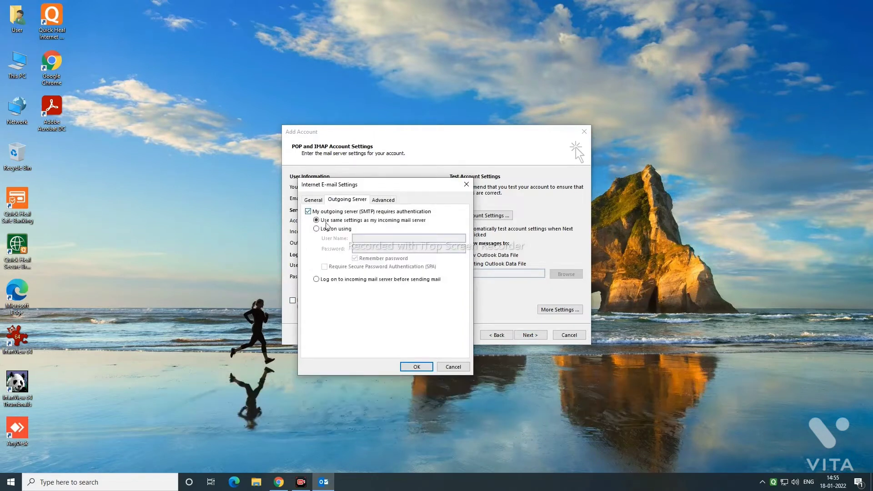
click(383, 200)
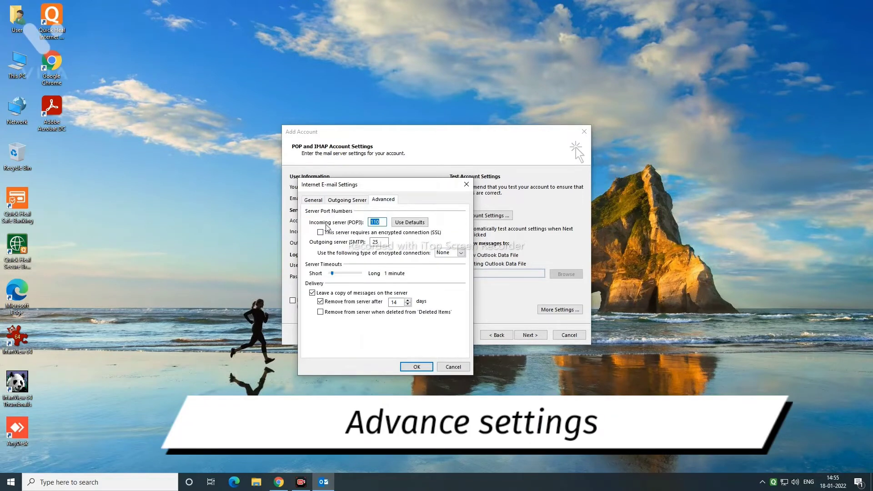
click(412, 226)
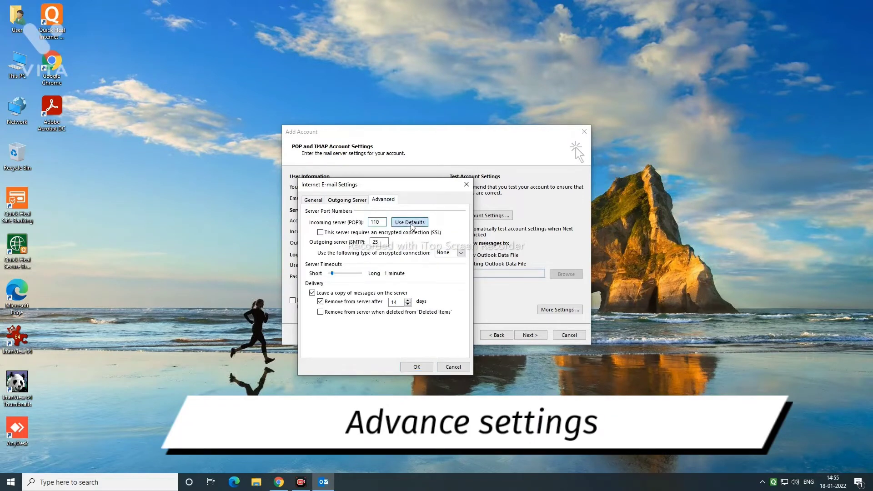
click(321, 233)
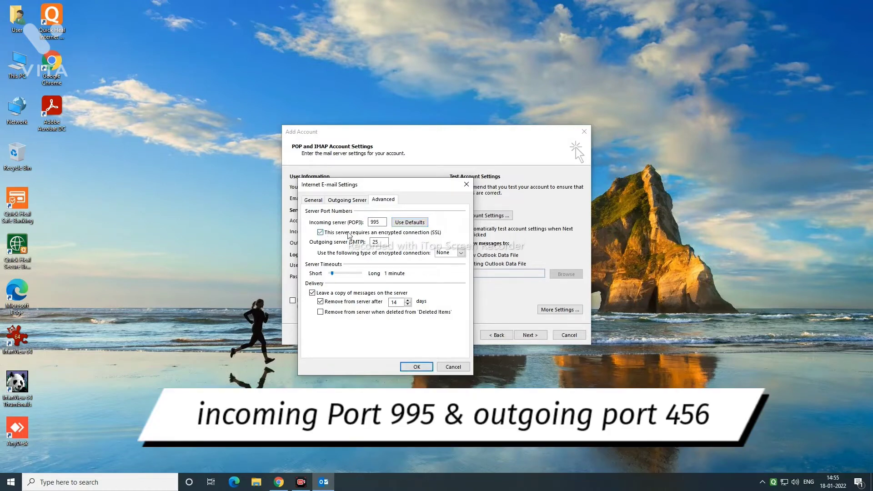
Set outgoing SMTP to SSL on port 465, save, and start the account test
click(381, 241)
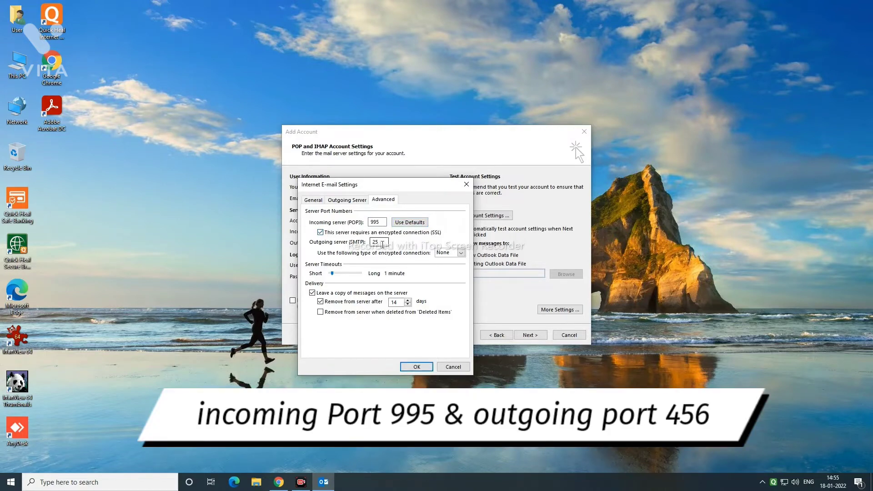
click(450, 255)
click(450, 266)
double_click(374, 243)
text(46)
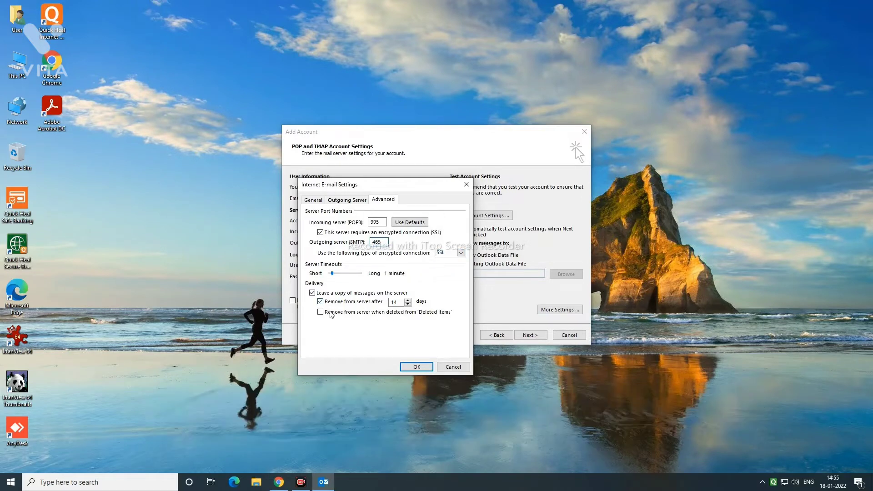
click(416, 366)
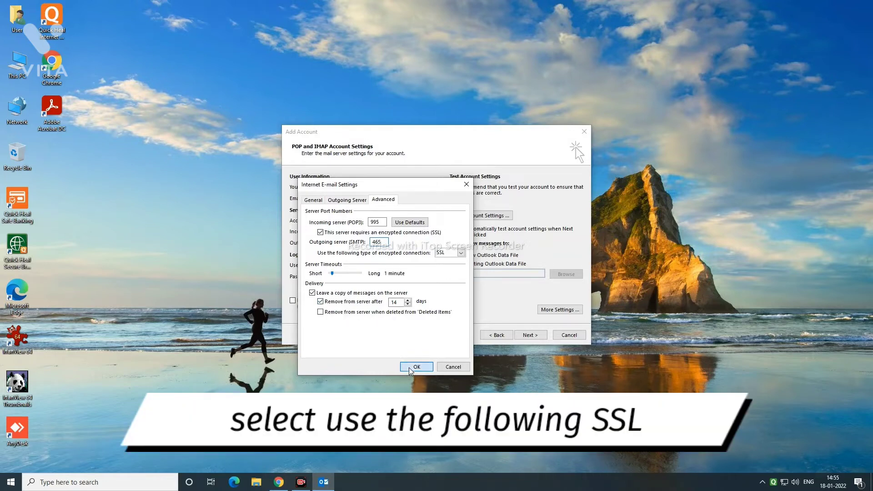
click(526, 338)
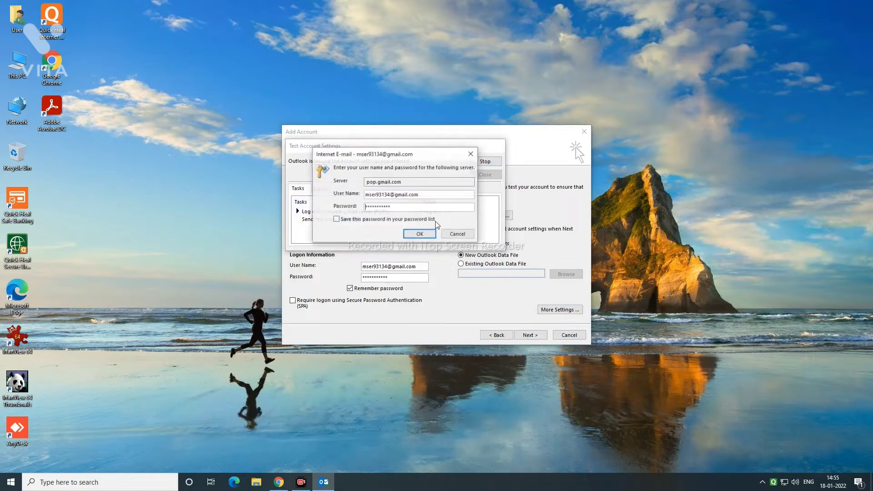
Re-enter the account password with Save password ticked for both mail servers
double_click(399, 207)
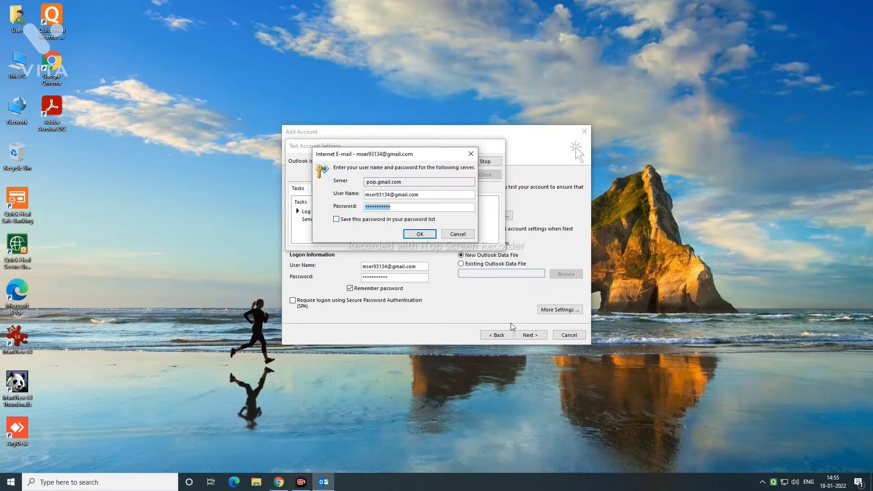
text(*)
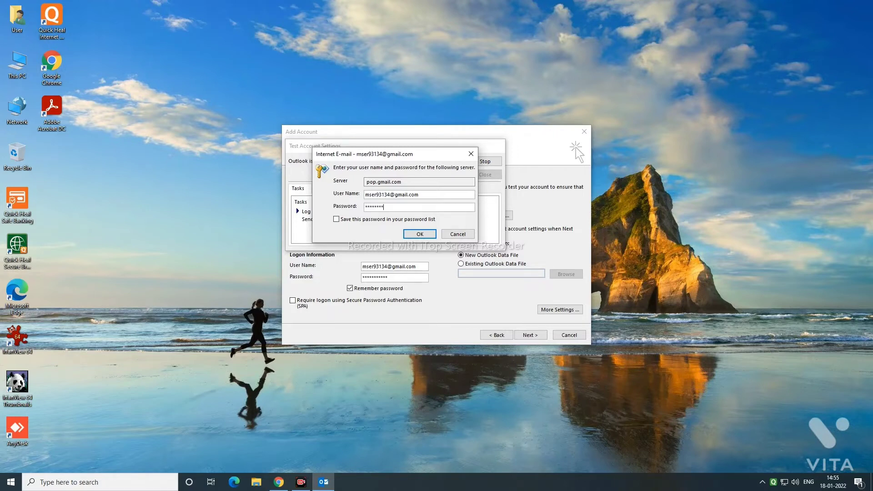
text(**)
click(395, 221)
click(418, 234)
click(421, 234)
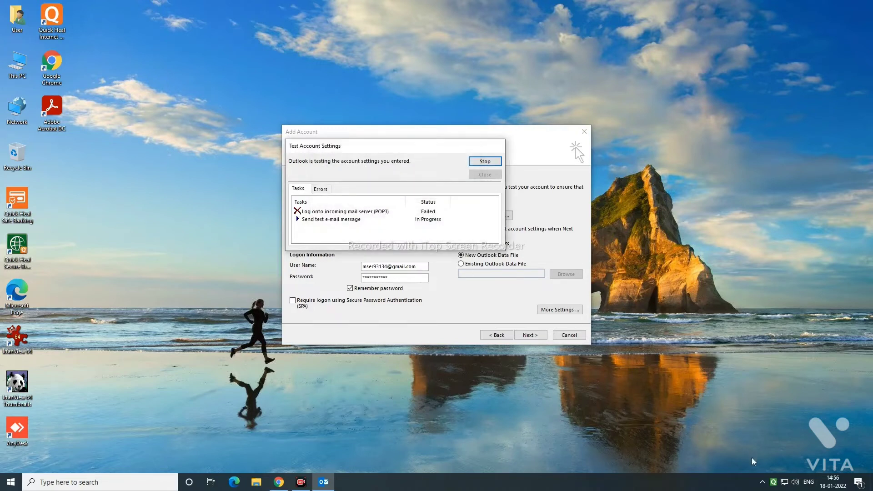
Rerun the account test, cancel its password prompt, and close the failed results
key(Escape)
click(501, 215)
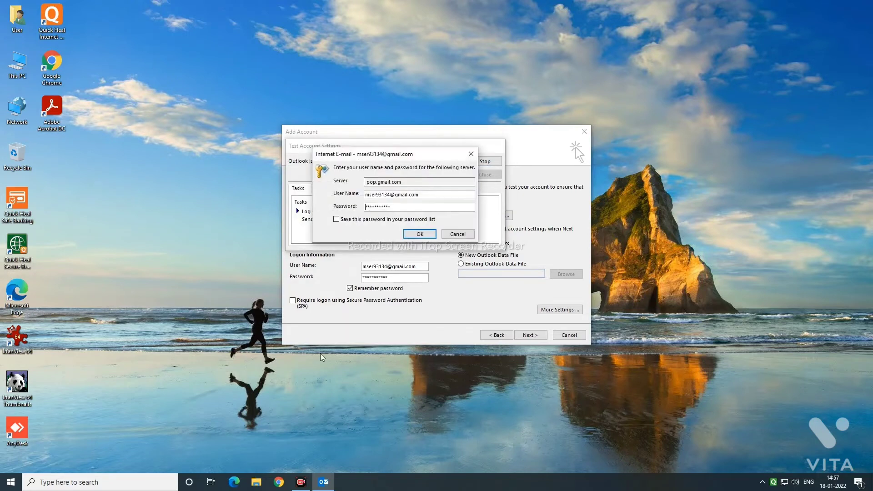
click(456, 234)
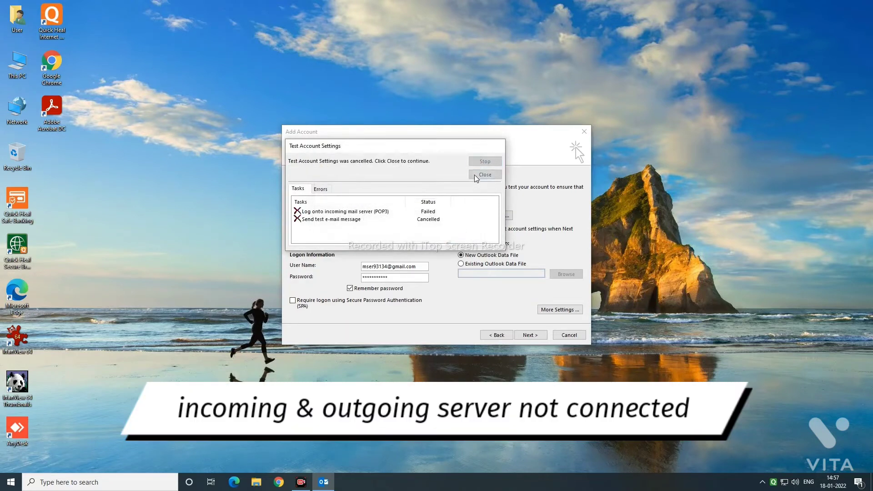
click(484, 175)
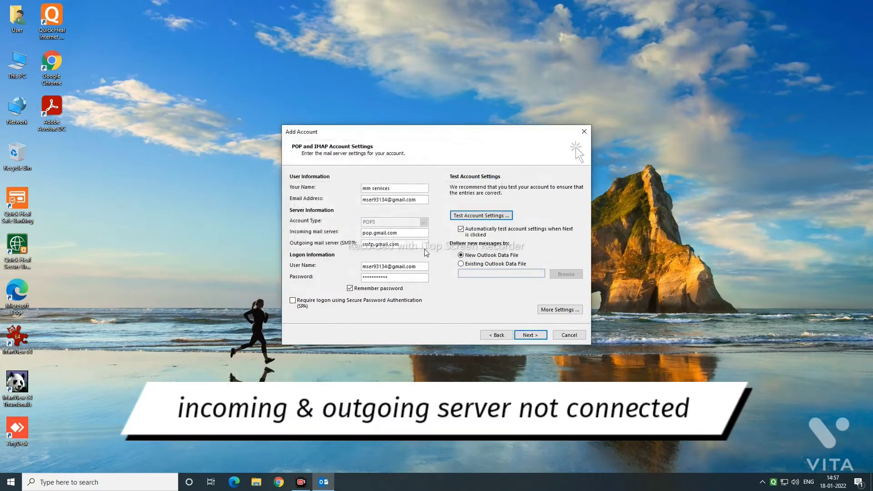
Sign in to Gmail in Chrome with the account's email and password, skipping suggestions
click(279, 482)
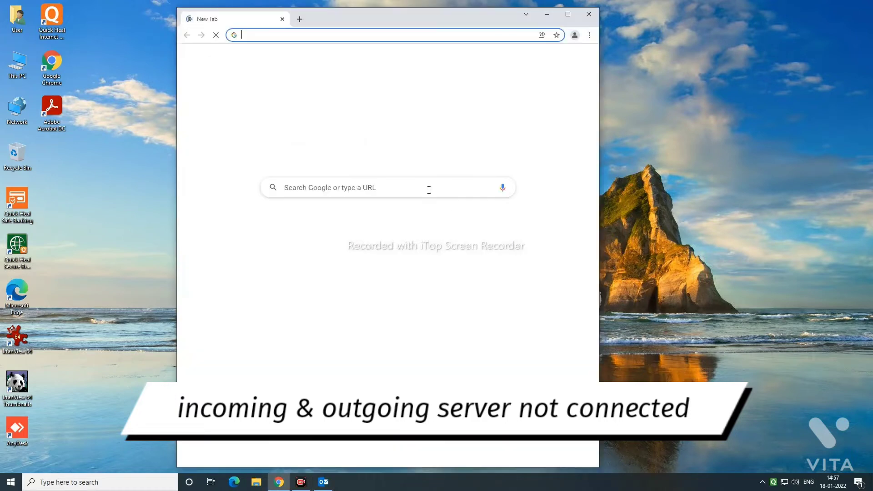
click(534, 59)
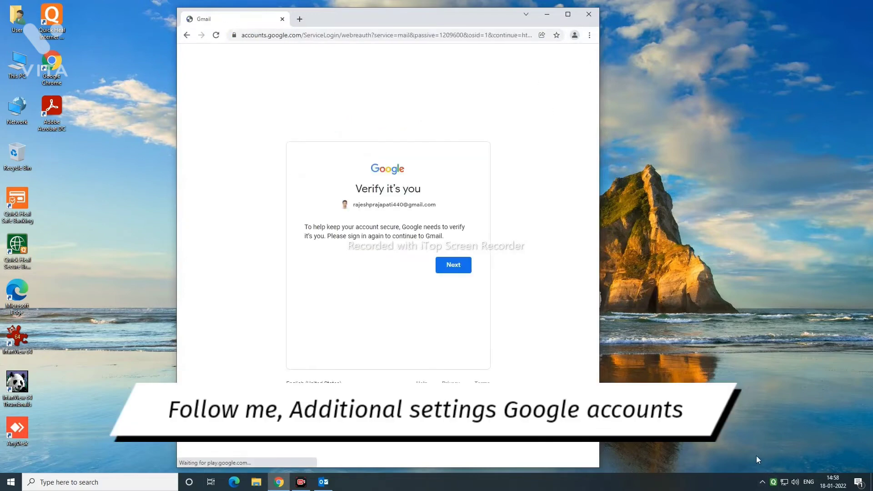
click(416, 241)
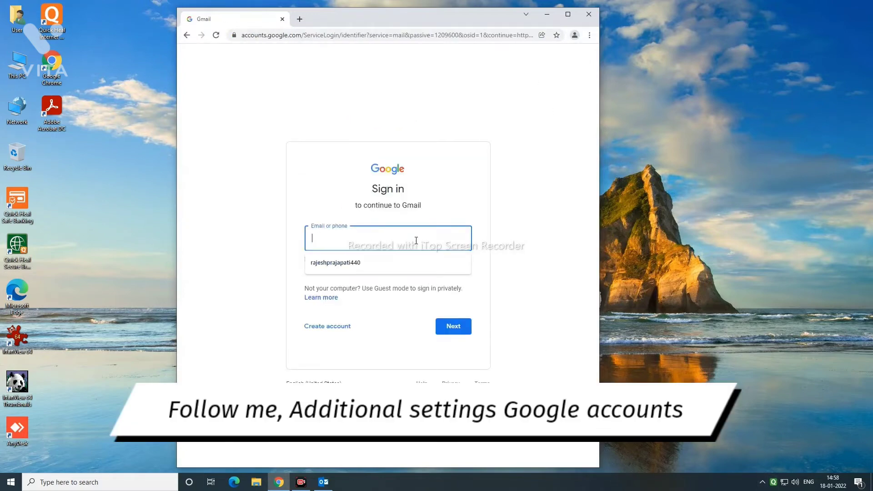
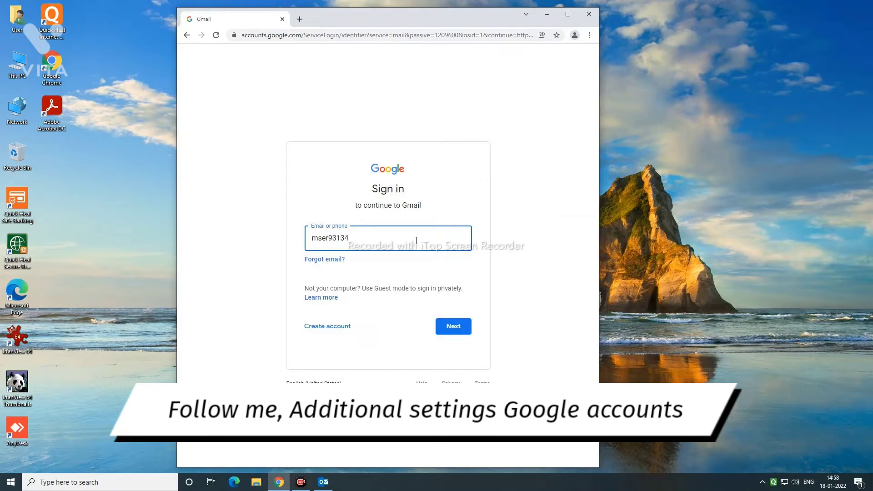
click(450, 324)
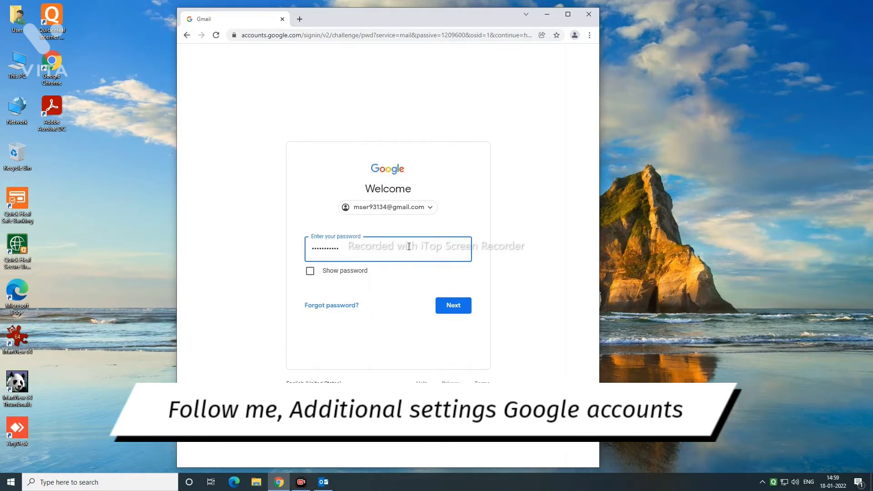
click(452, 306)
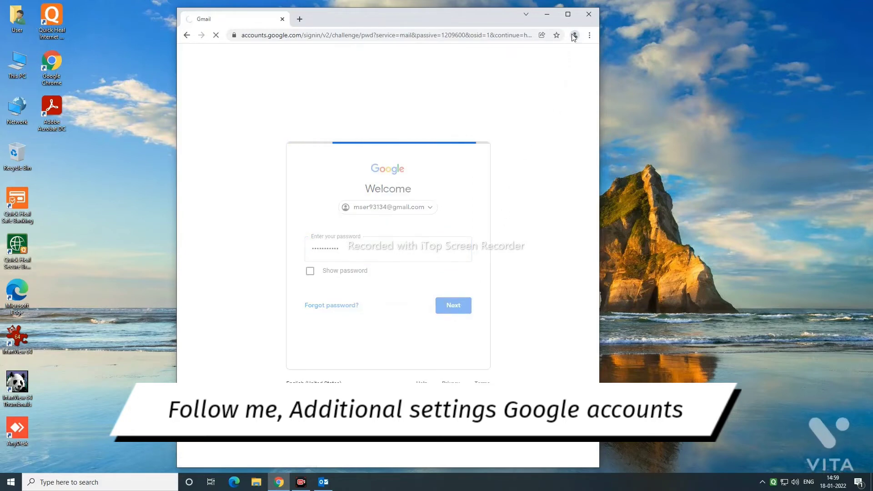
click(568, 14)
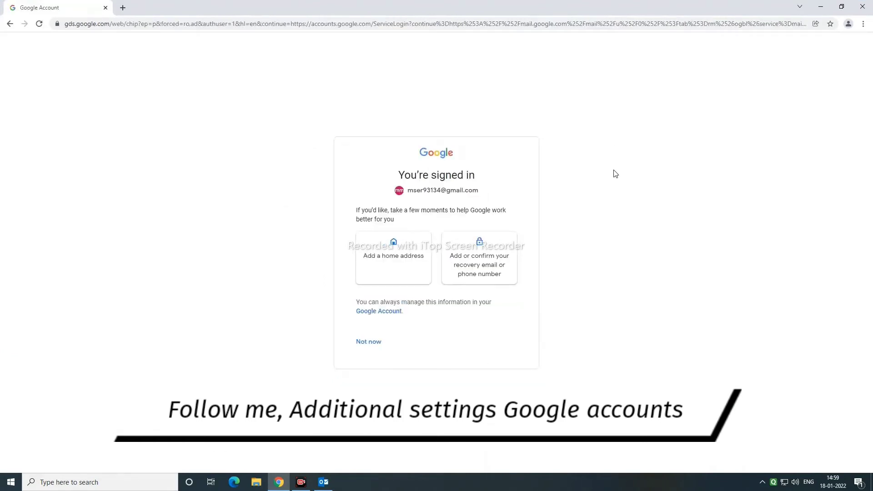
click(369, 346)
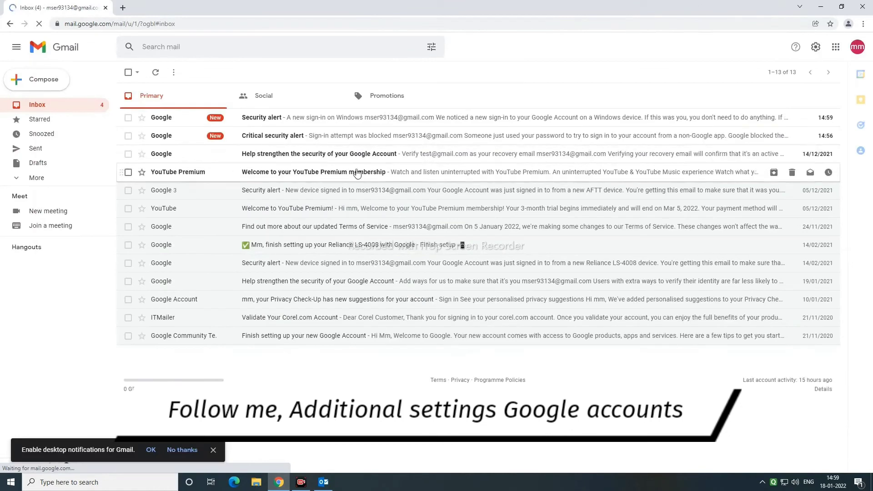
Turn on Allow less secure apps in the Google Account's Security settings
click(857, 48)
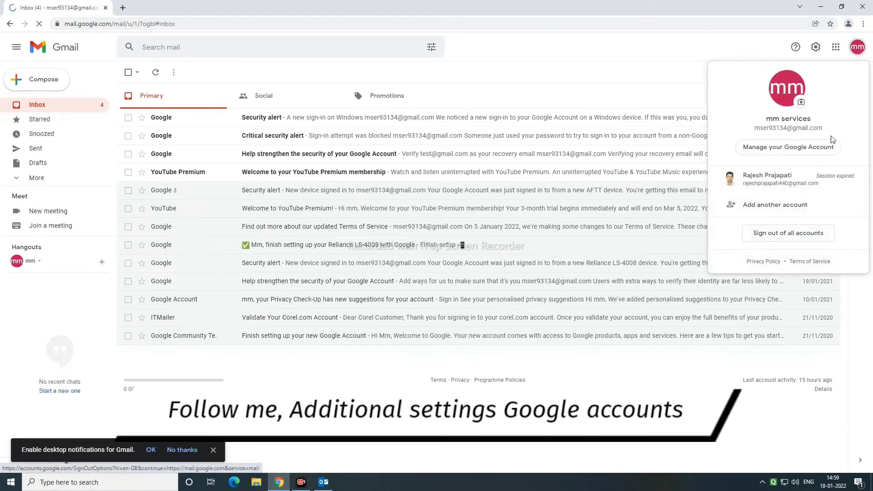
click(790, 152)
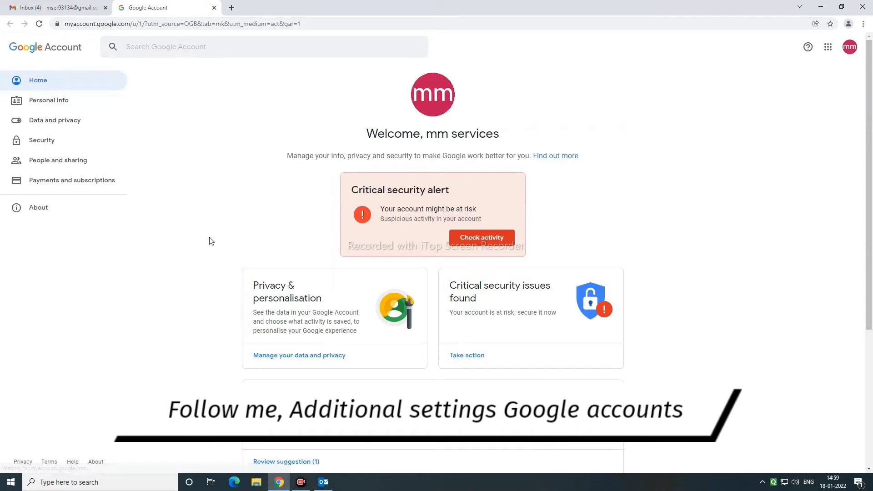
scroll(211, 241, down, 3)
scroll(212, 241, down, 2)
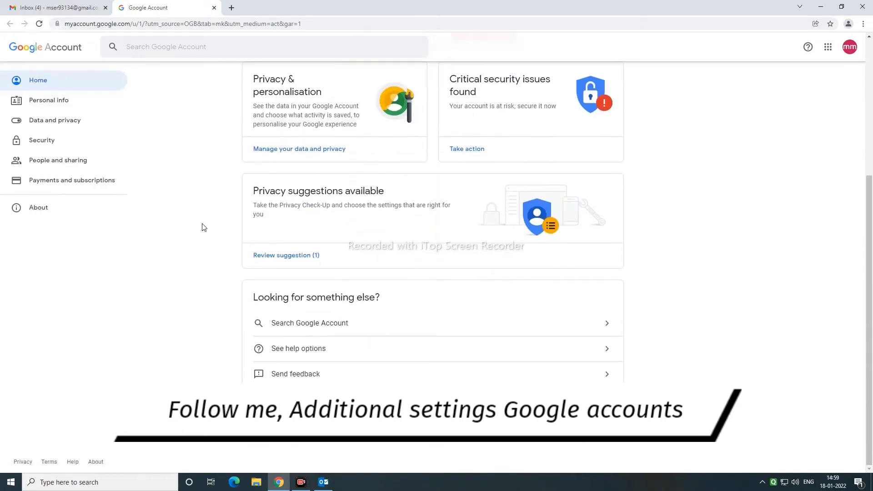
click(49, 144)
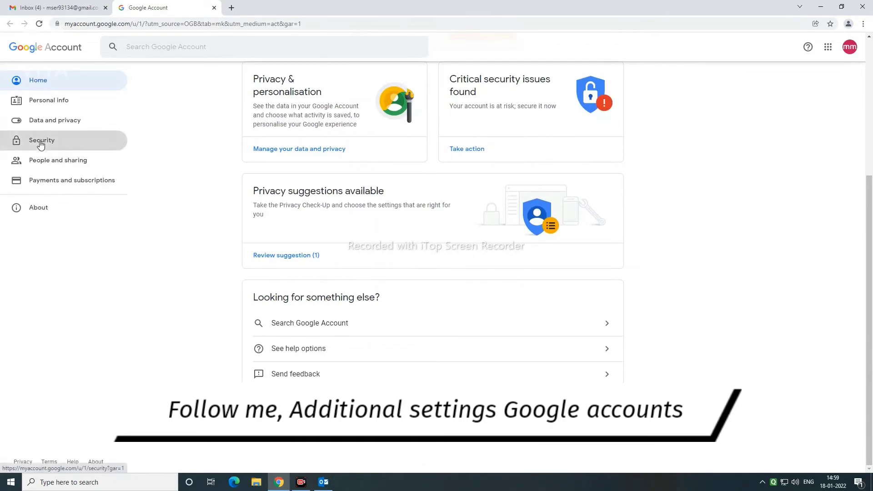
scroll(166, 269, down, 5)
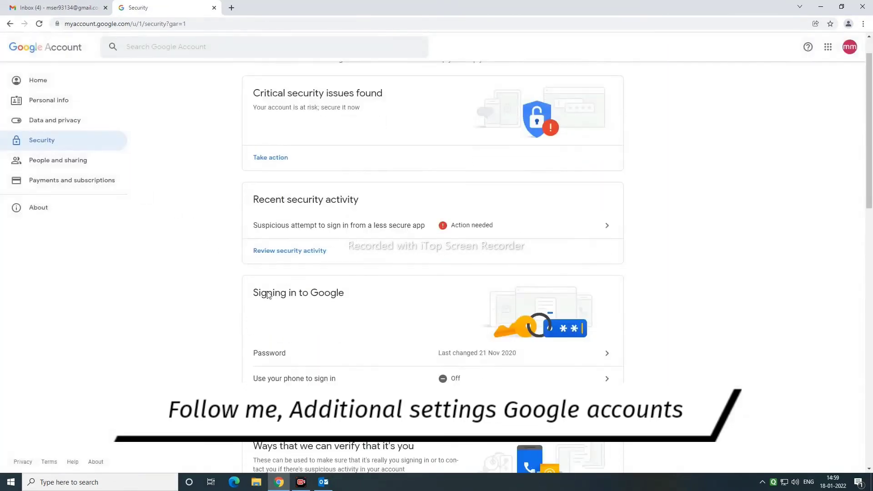
scroll(355, 327, down, 8)
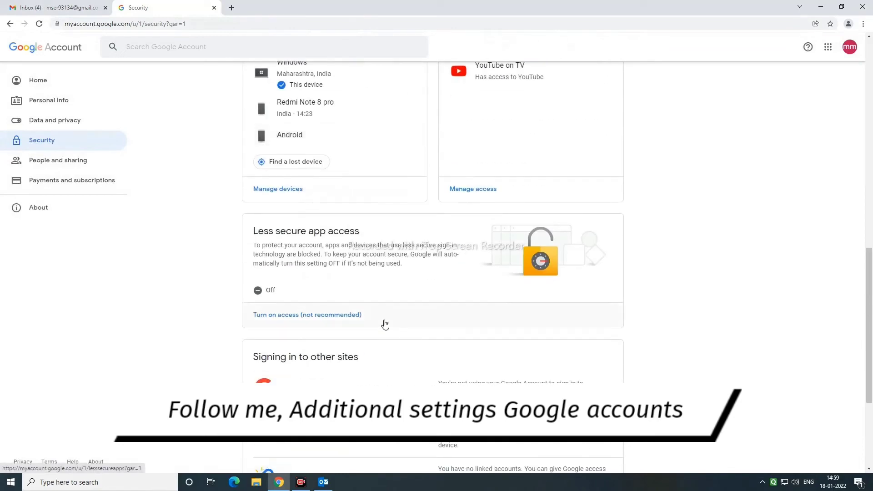
click(280, 317)
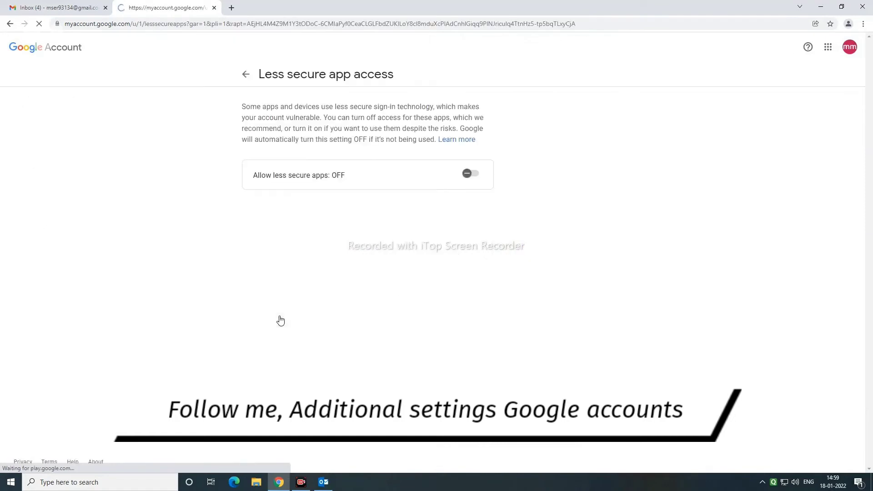
click(471, 175)
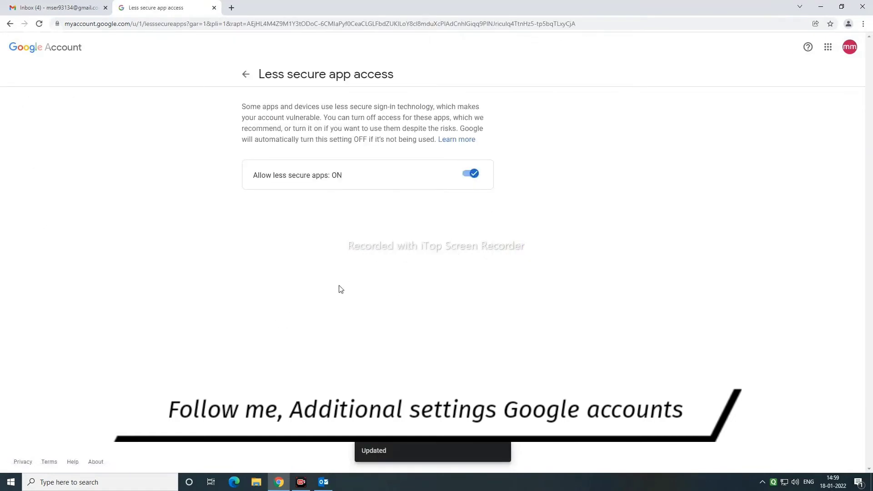
Go back to the Google Account home page and the Gmail inbox tab
click(245, 75)
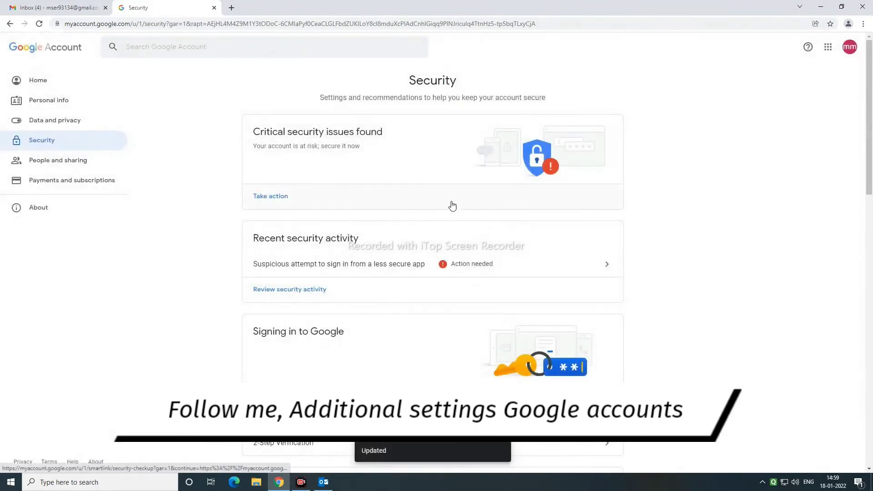
click(83, 88)
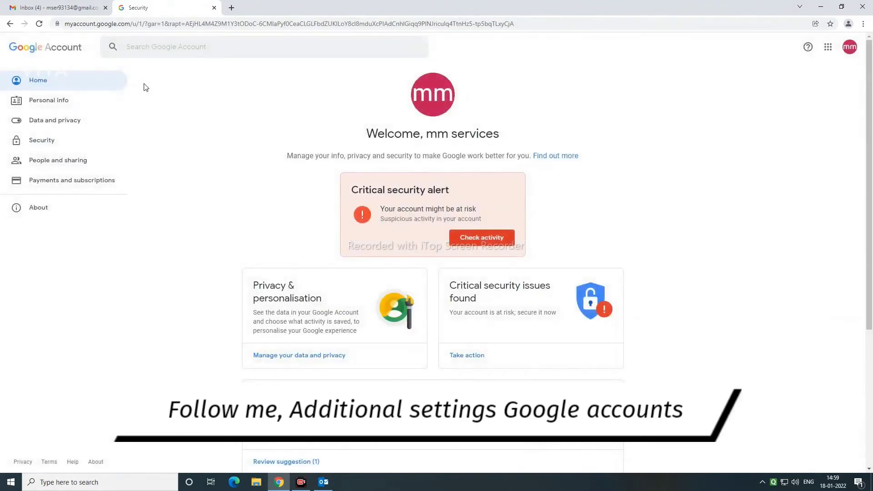
click(47, 7)
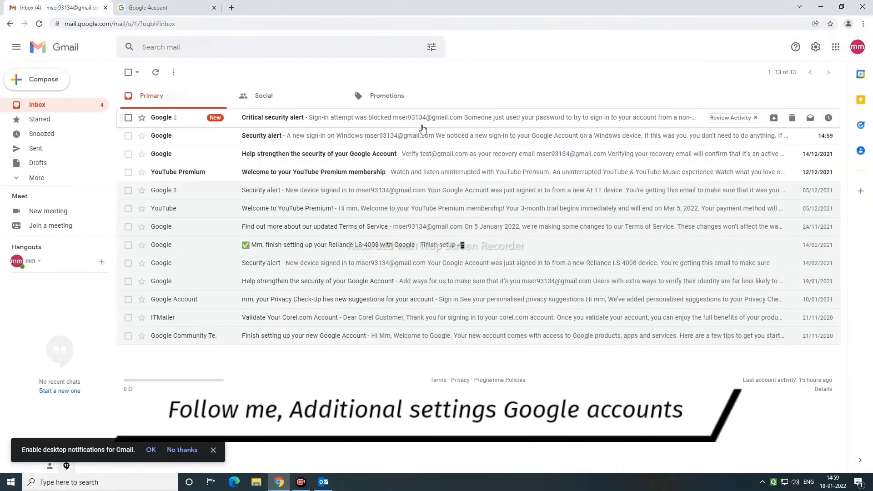
Open Gmail's full Settings page via Quick settings' See all settings
click(815, 49)
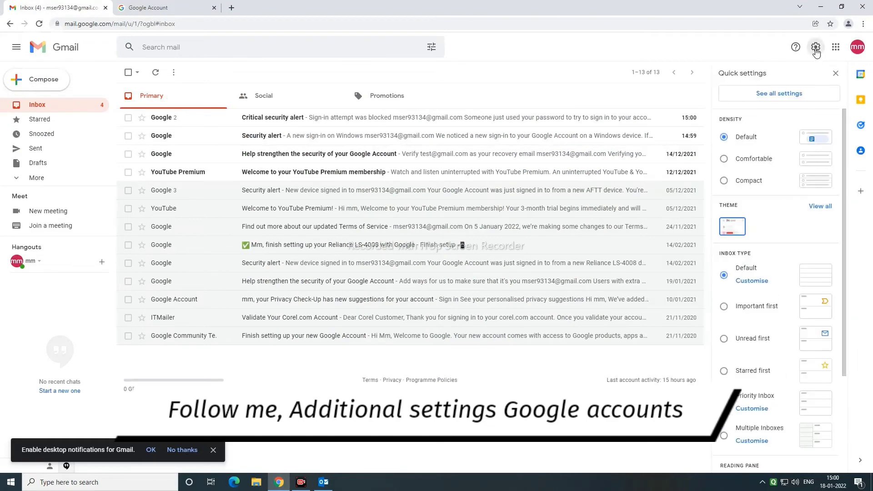
click(815, 48)
click(857, 47)
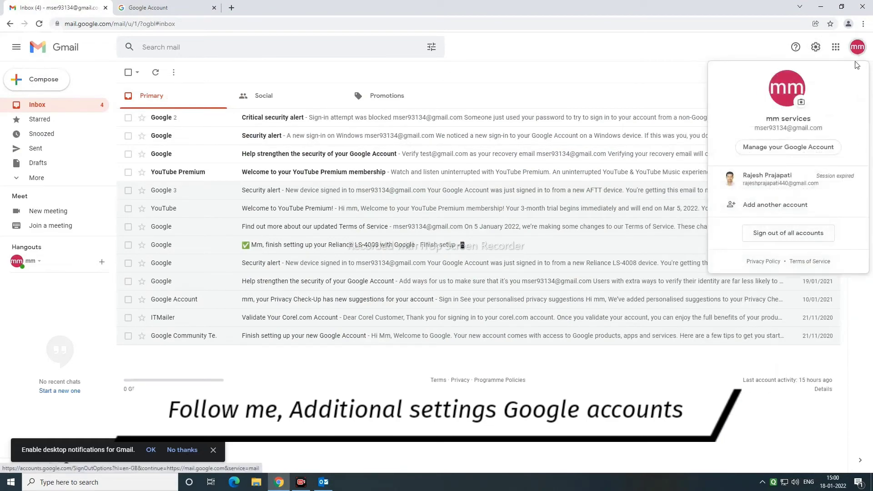
click(788, 148)
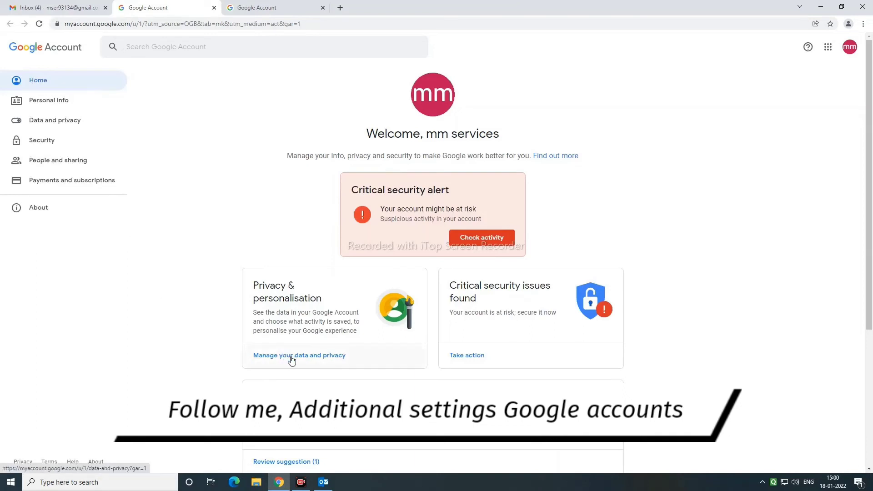
click(847, 49)
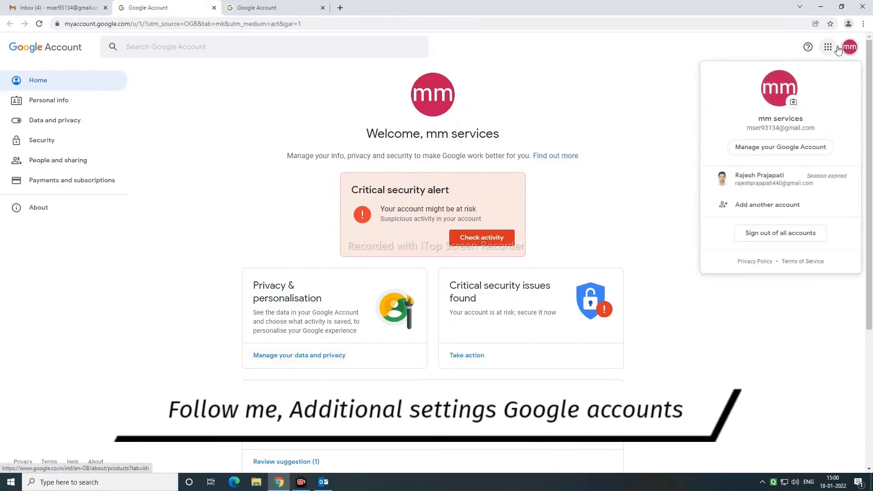
click(828, 48)
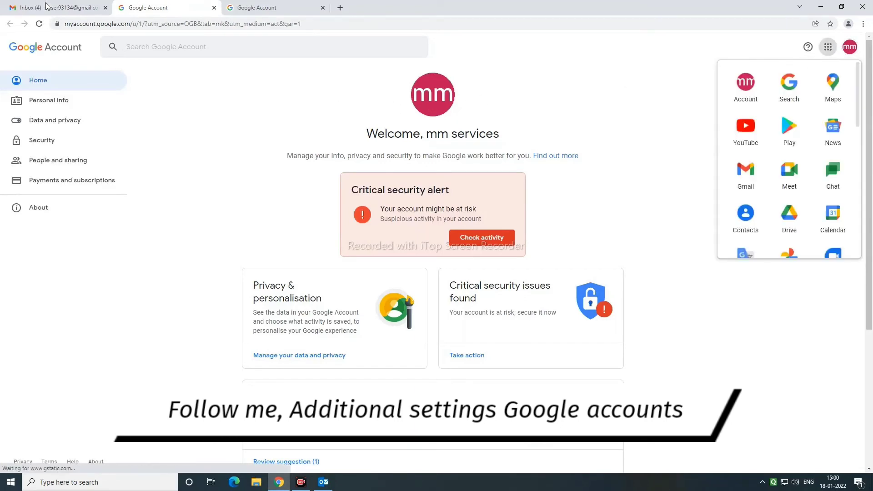
click(48, 6)
click(816, 48)
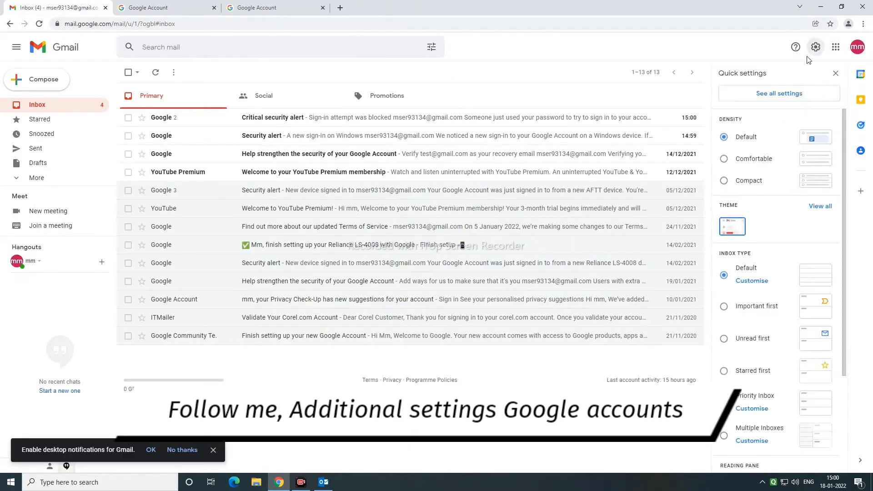
click(809, 96)
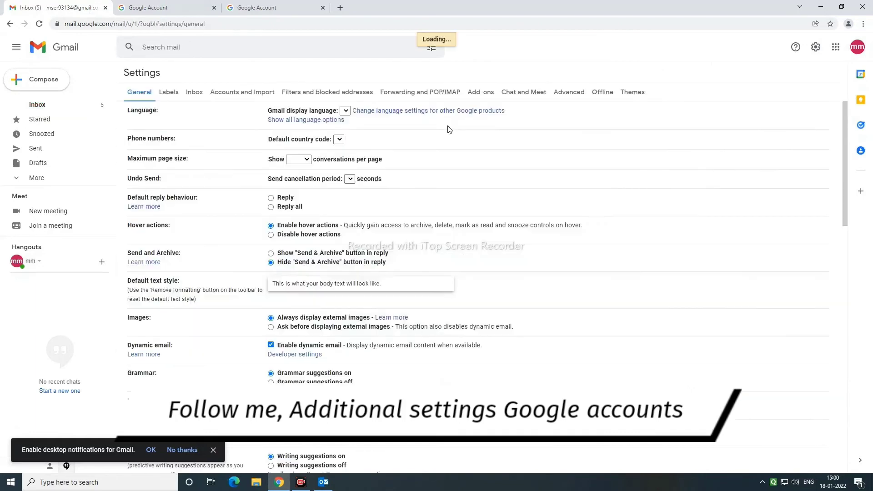
Enable POP for all mail and IMAP on the Forwarding and POP/IMAP tab and save
click(412, 93)
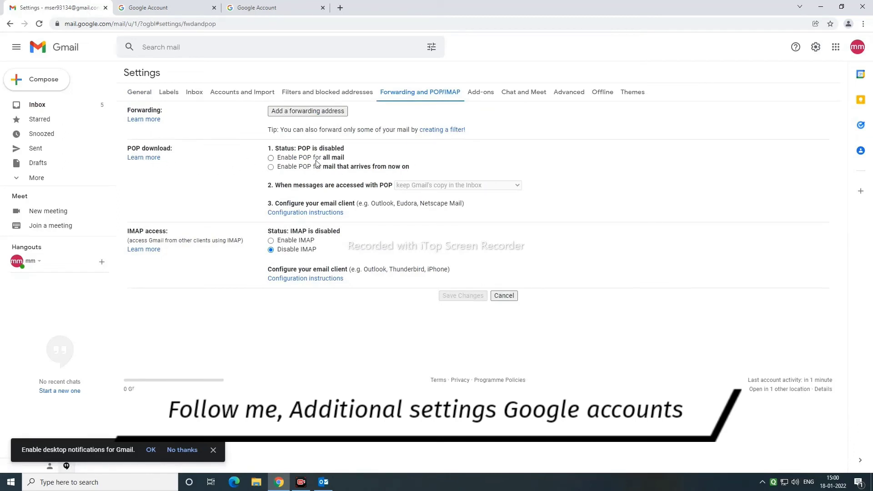
click(271, 159)
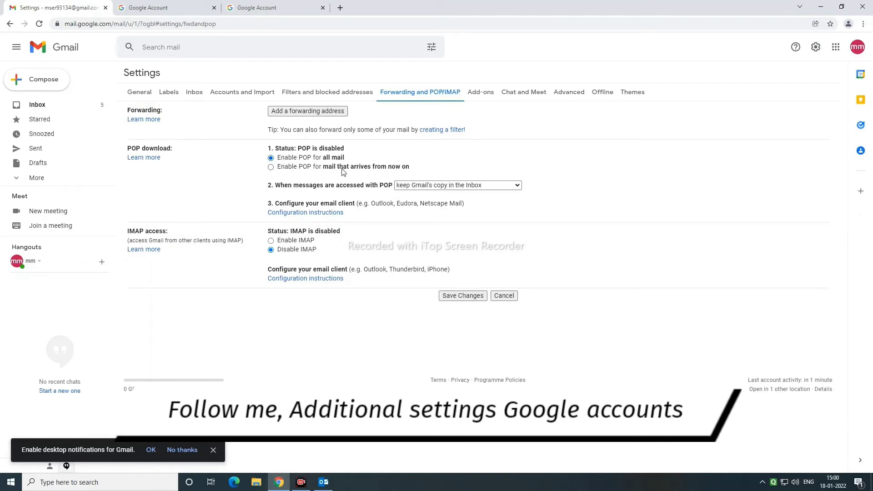
click(271, 241)
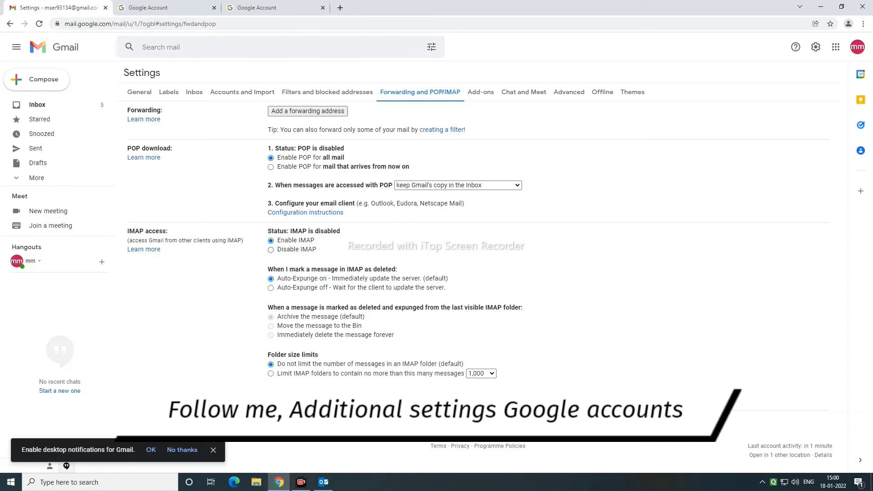
click(285, 422)
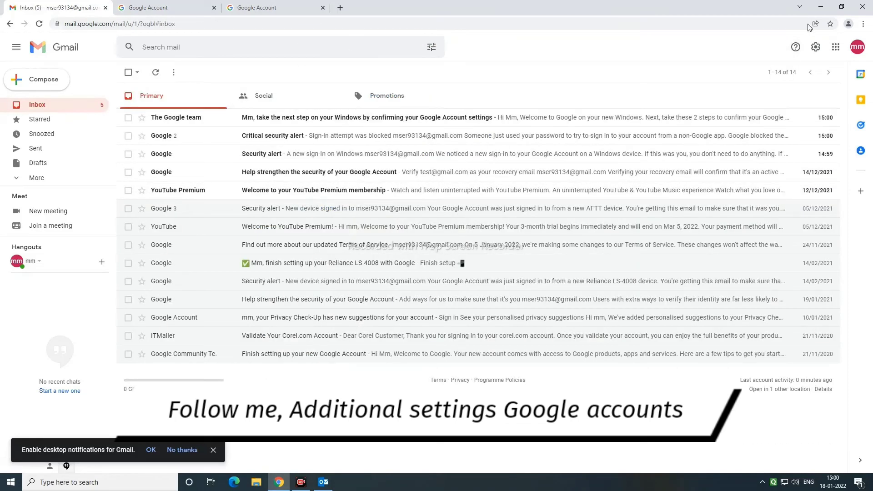
click(821, 6)
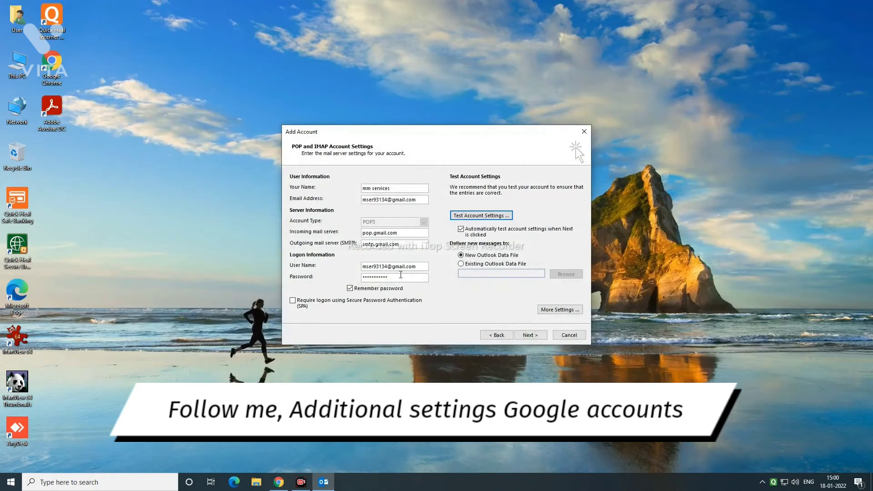
Run Test Account Settings until both tasks pass, then finish the Add Account wizard
click(464, 217)
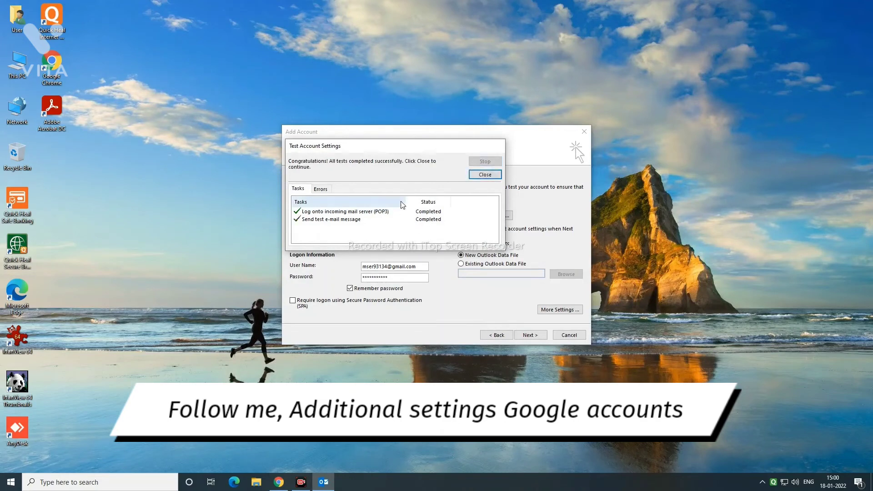
click(484, 175)
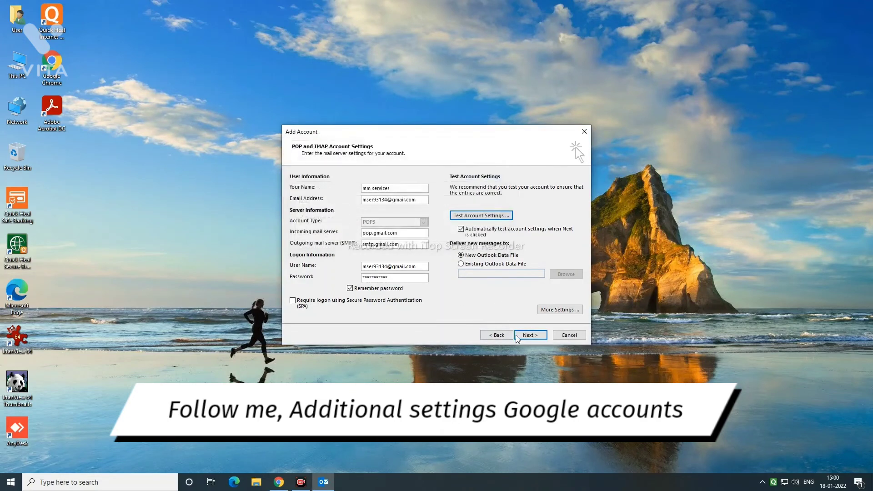
click(528, 336)
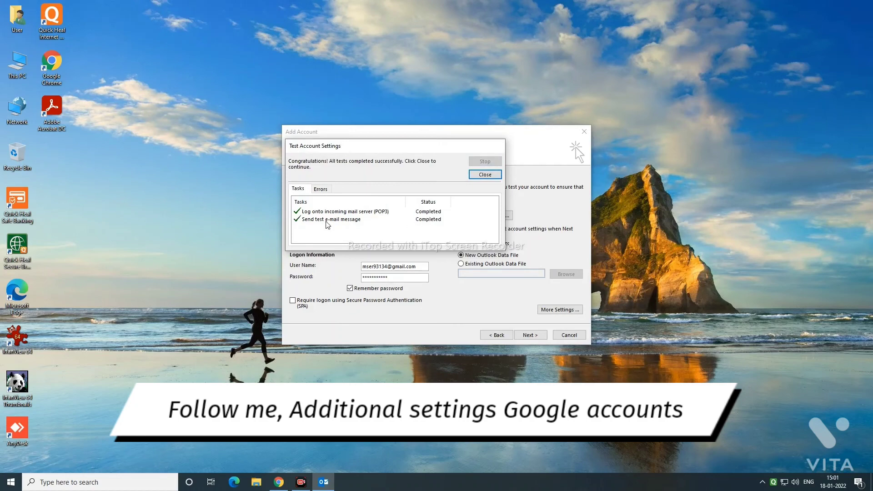
click(483, 176)
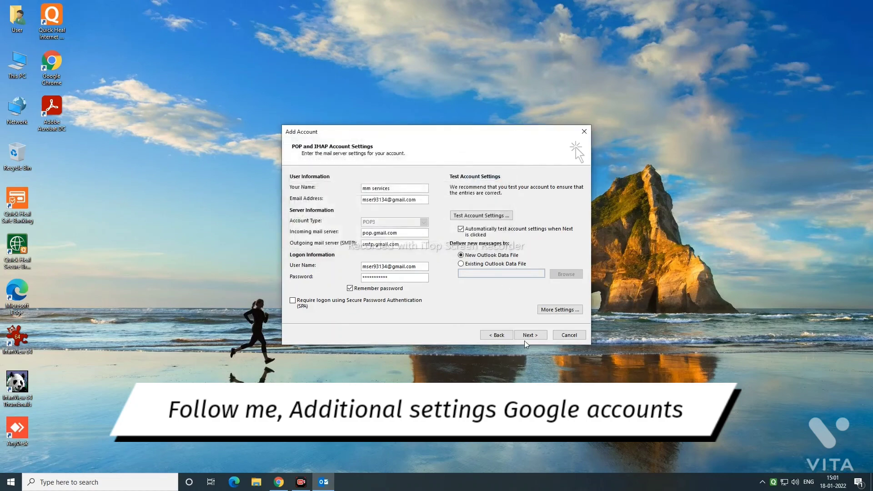
click(531, 336)
click(530, 335)
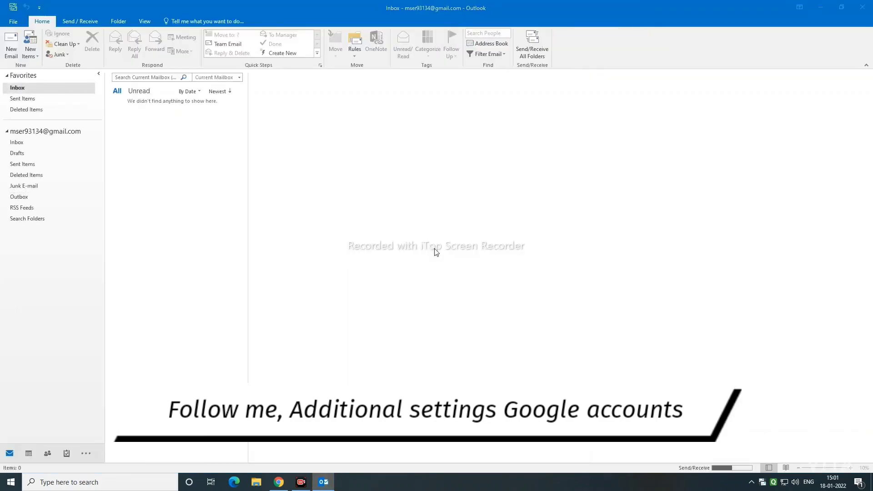
Open the Gmail account's Inbox in the folder pane, showing 17 unread downloaded messages
click(30, 144)
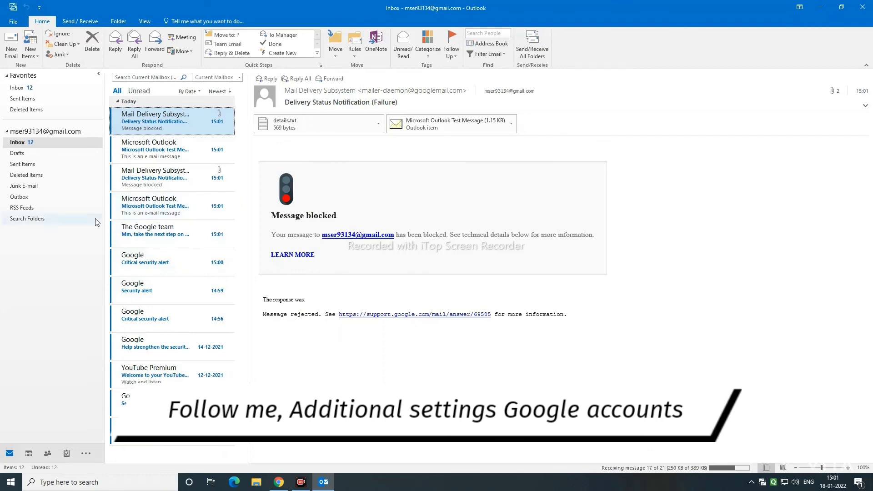
click(46, 131)
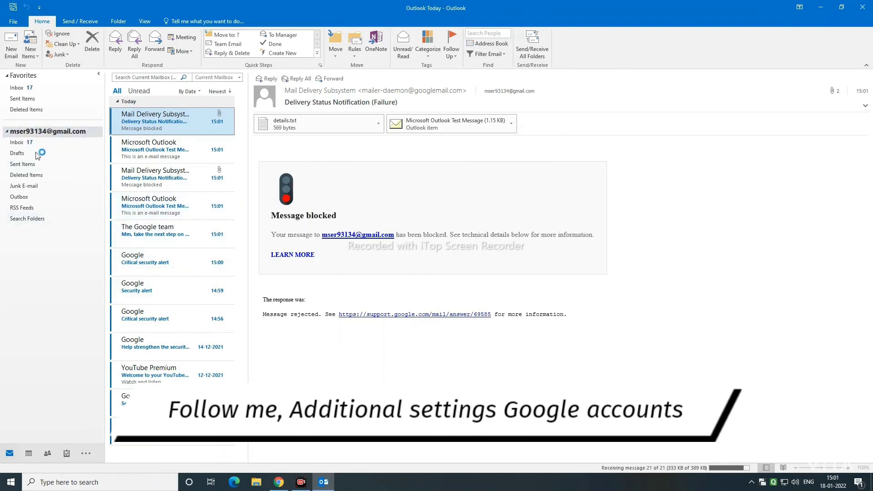
click(44, 142)
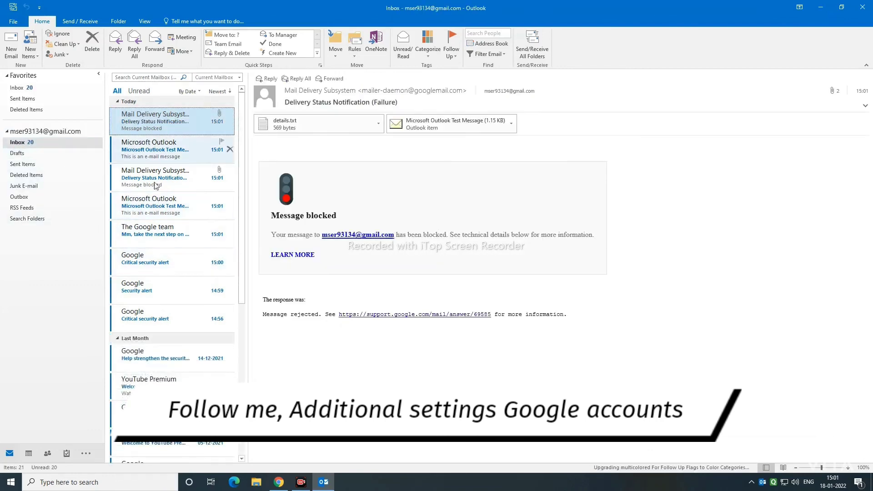